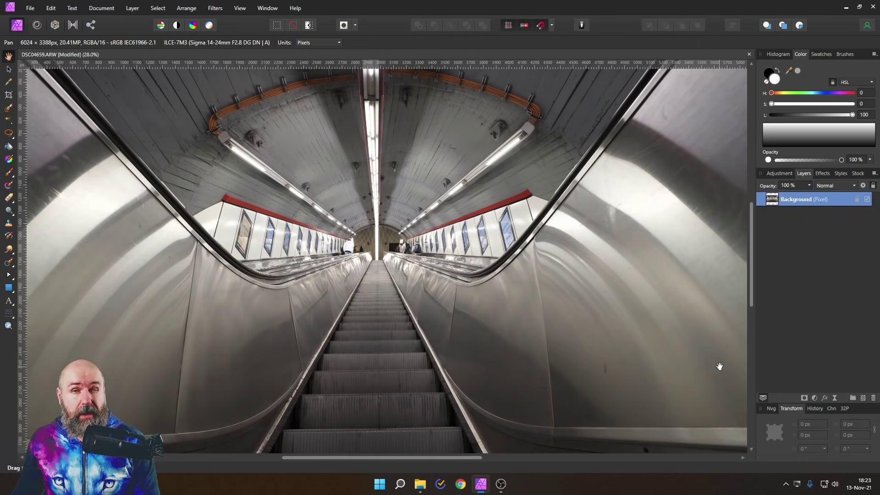
- Add a Black & White adjustment layer to make the escalator photo monochrome
left_click(814, 398)
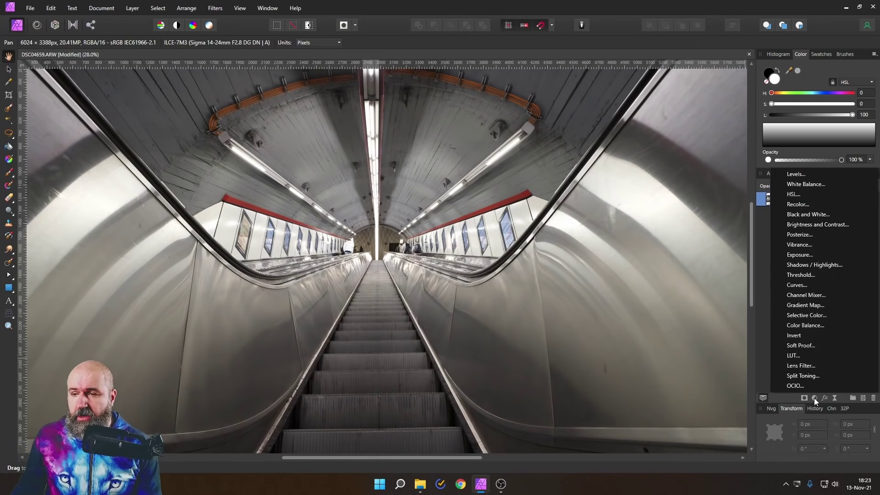
left_click(810, 219)
left_click_drag(643, 172, 649, 171)
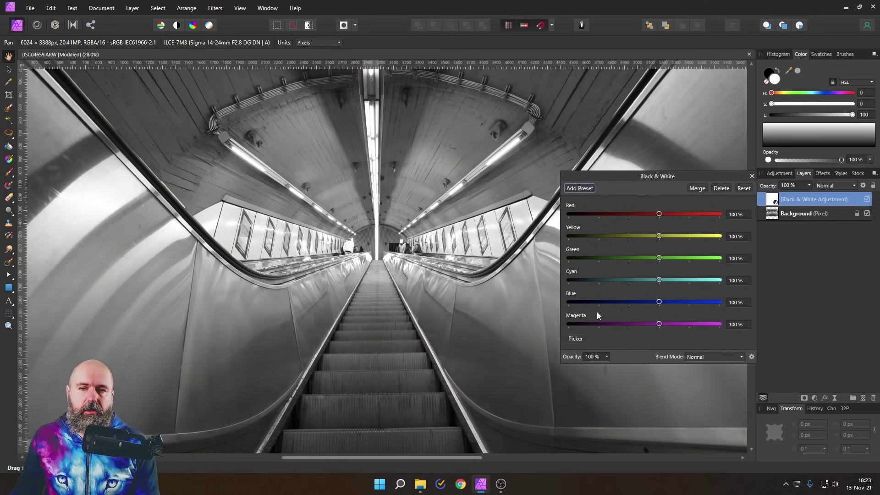
left_click_drag(612, 178, 625, 207)
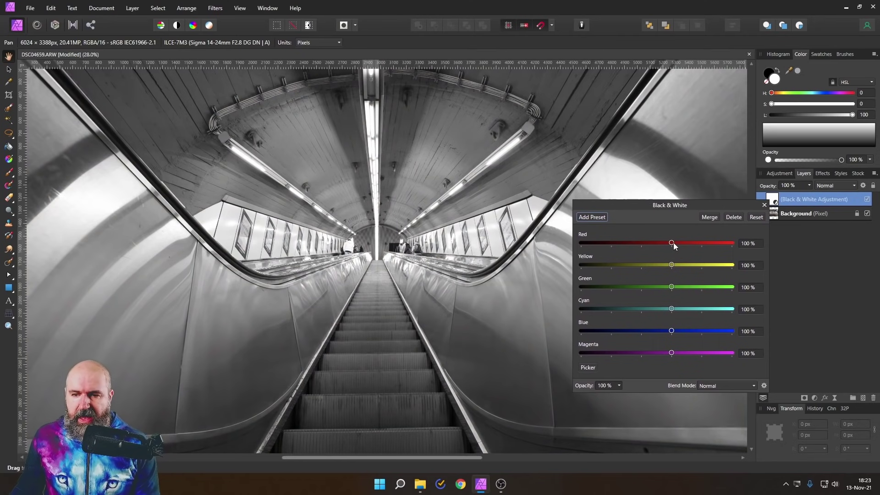
- Set the Black & White mix to Red 145% and Blue -40%
left_click_drag(672, 243, 709, 246)
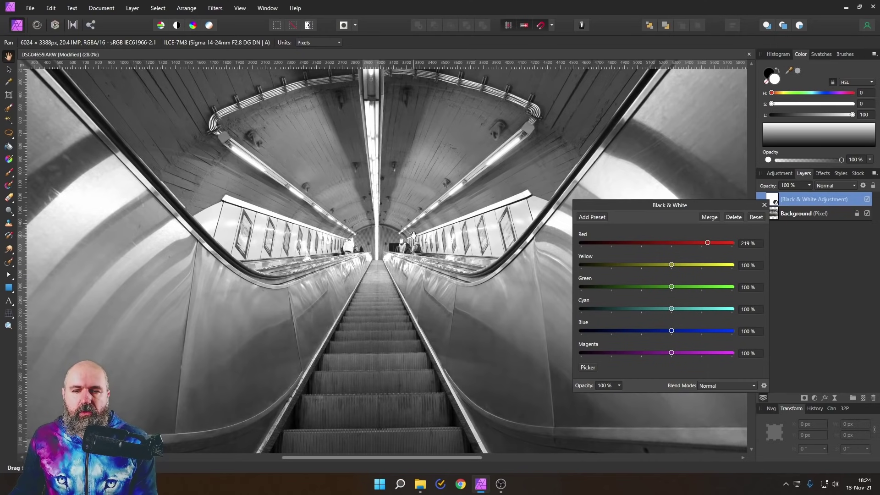
left_click_drag(708, 243, 738, 244)
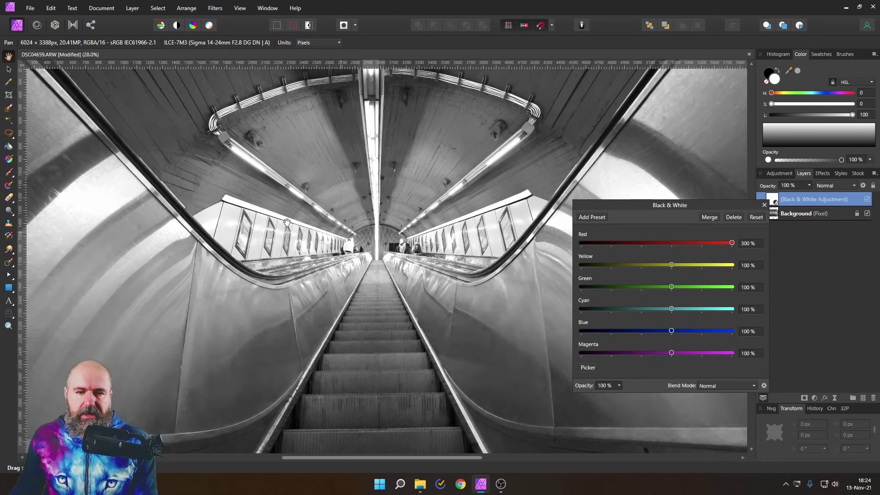
left_click_drag(733, 244, 686, 241)
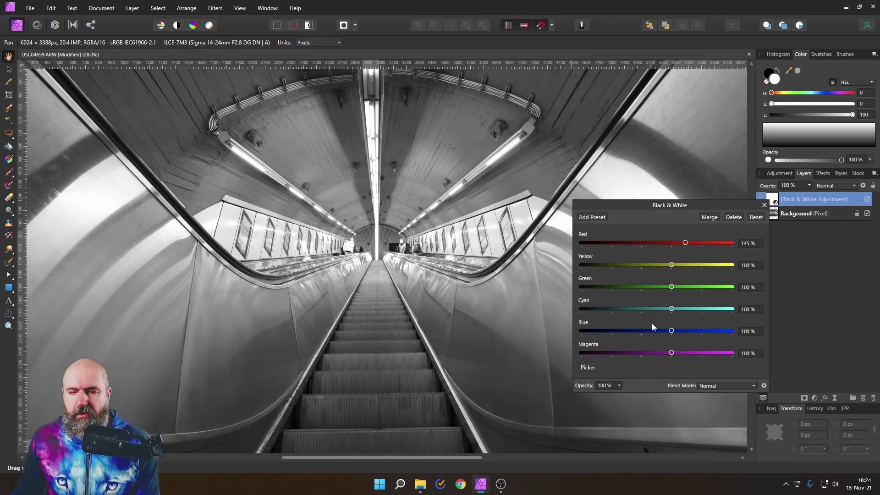
left_click_drag(672, 333, 630, 334)
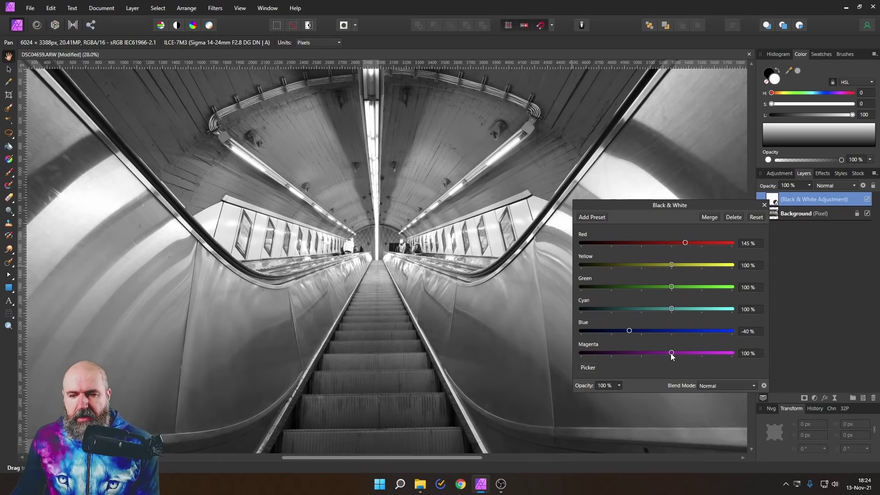
- Retune the mix to Magenta 127%, Green 127%, Yellow 57%, Cyan -28%, Red 239%, then close it
left_click_drag(671, 353, 633, 309)
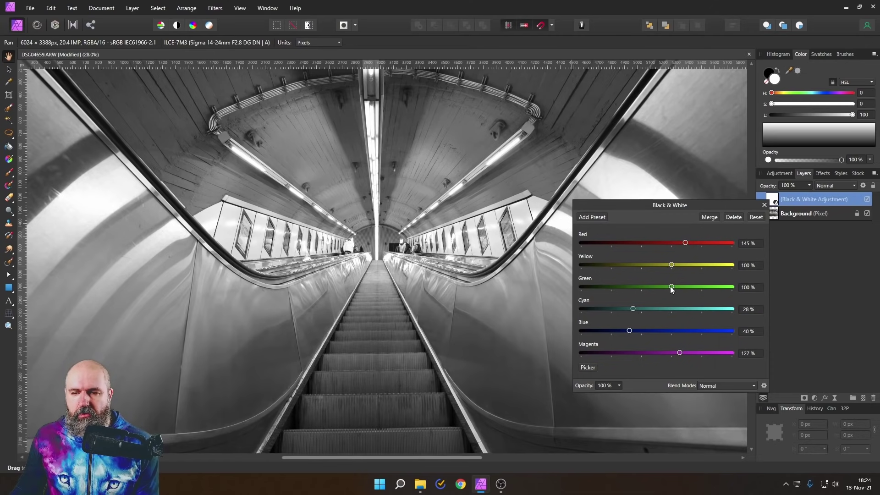
mouse_move(670, 287)
left_mouse_down()
mouse_move(642, 290)
mouse_move(688, 292)
mouse_move(680, 294)
left_mouse_up()
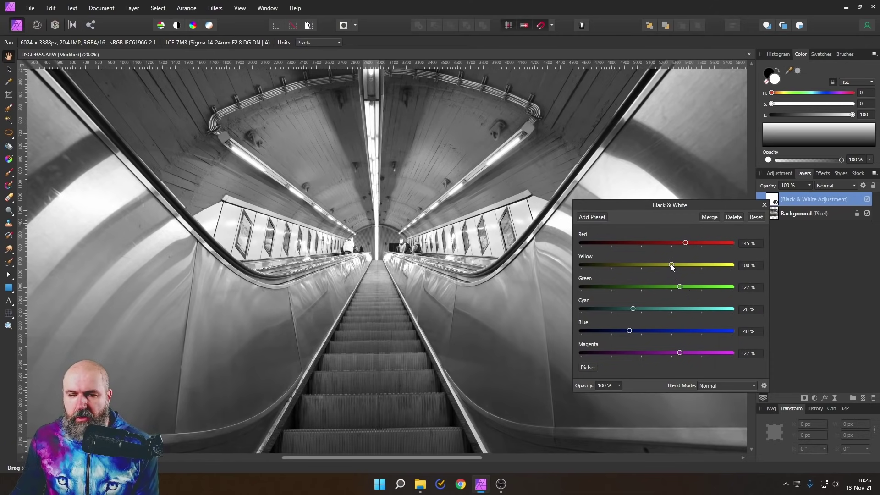
mouse_move(671, 265)
left_mouse_down()
mouse_move(645, 265)
mouse_move(686, 269)
left_mouse_up()
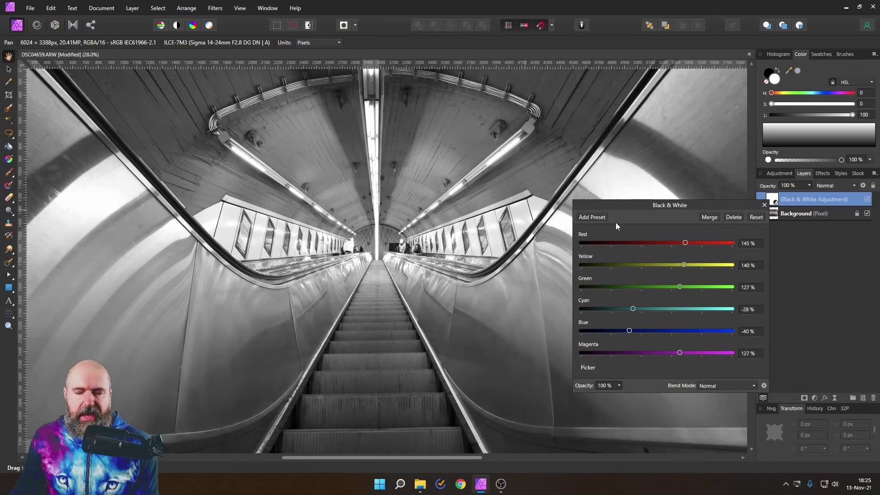
left_click_drag(684, 266, 646, 264)
left_click_drag(684, 243, 708, 246)
mouse_move(647, 264)
left_mouse_down()
mouse_move(626, 265)
mouse_move(659, 270)
left_mouse_up()
mouse_move(707, 243)
left_mouse_down()
mouse_move(722, 244)
mouse_move(706, 243)
mouse_move(713, 246)
left_mouse_up()
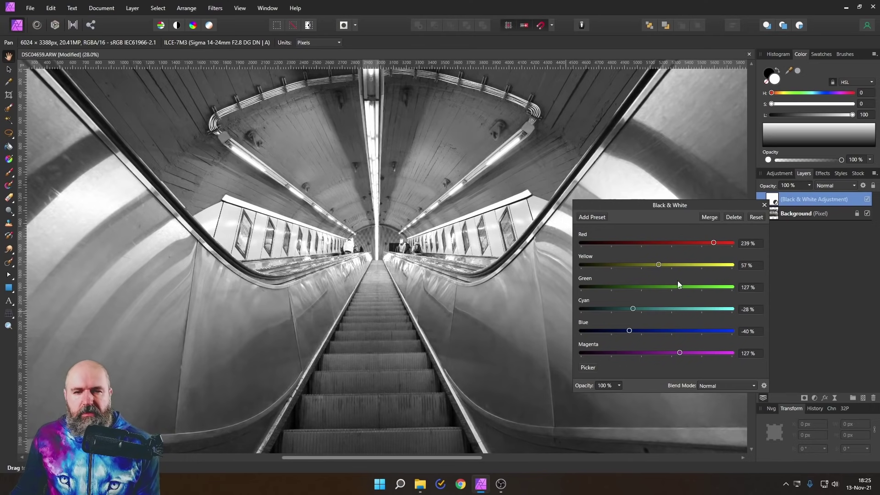
left_click(764, 206)
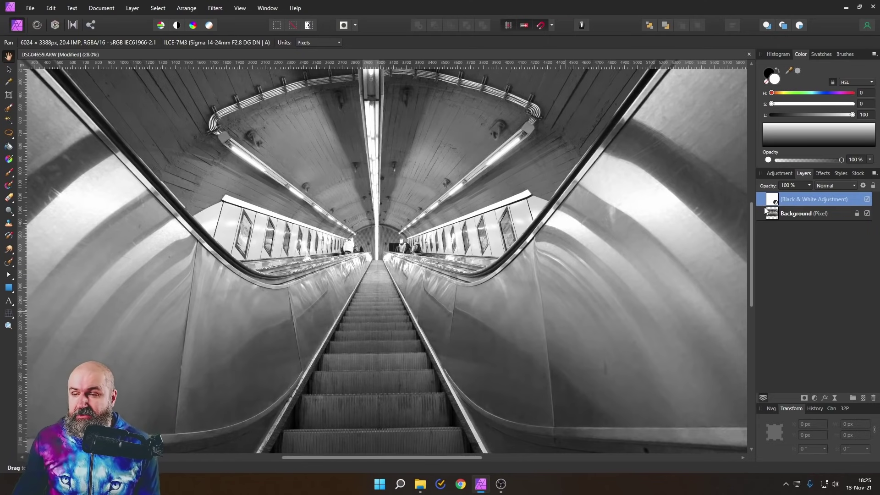
- Add a Brightness / Contrast adjustment layer above the Black & White layer
left_click(816, 398)
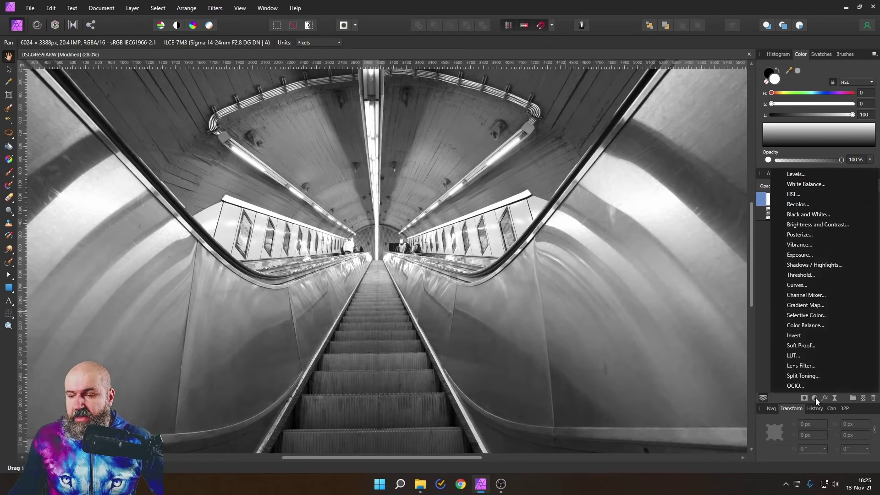
left_click(817, 224)
left_click_drag(648, 300, 708, 282)
- Settle on Contrast -55% and Brightness 27% for a softer image, then close the settings
left_click_drag(717, 337, 783, 338)
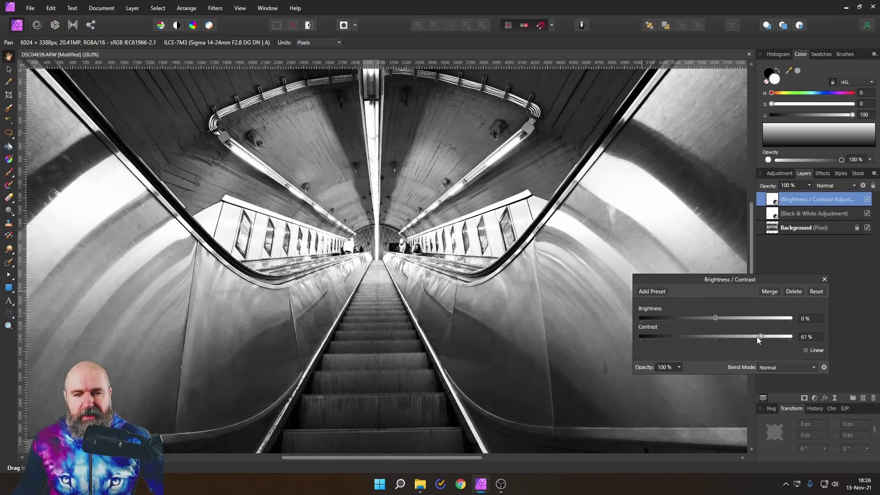
mouse_move(758, 337)
left_mouse_down()
mouse_move(741, 337)
mouse_move(752, 337)
left_mouse_up()
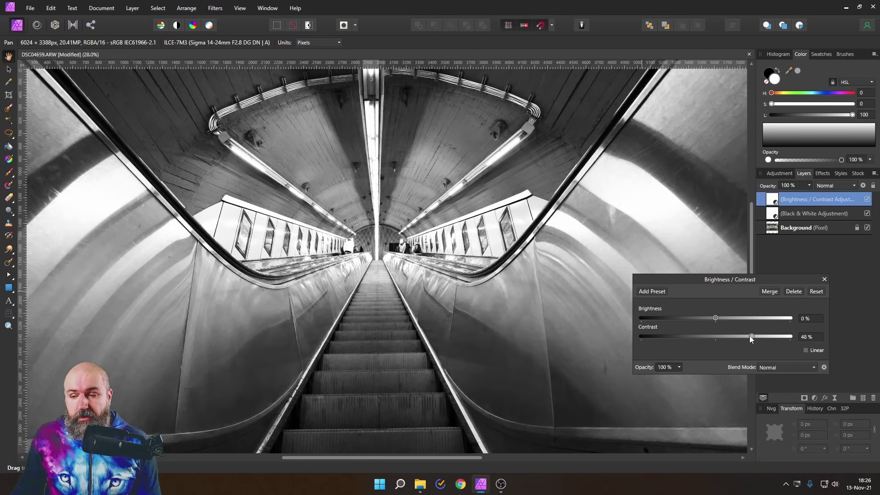
left_click_drag(748, 337, 683, 337)
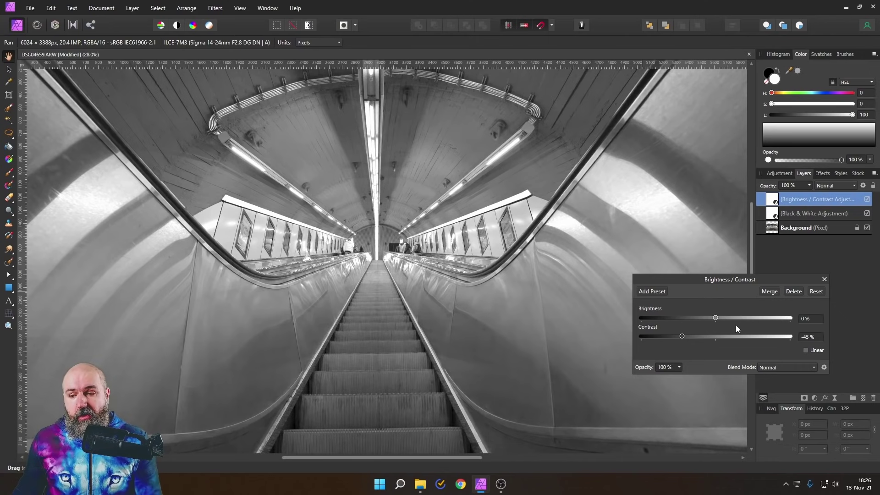
left_click_drag(772, 338, 771, 337)
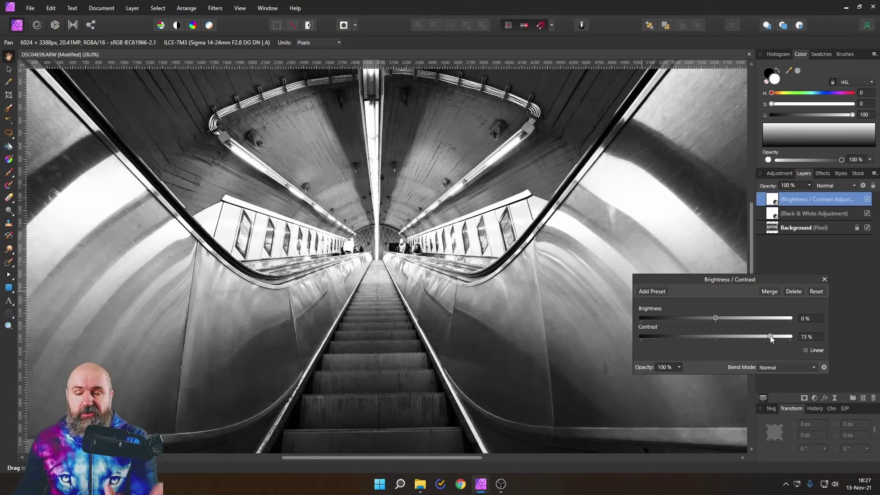
left_click(689, 335)
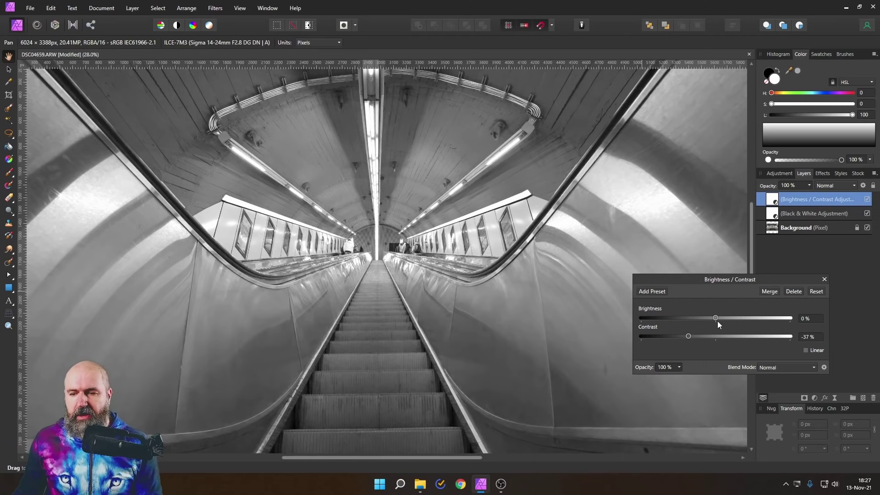
left_click_drag(717, 318, 728, 317)
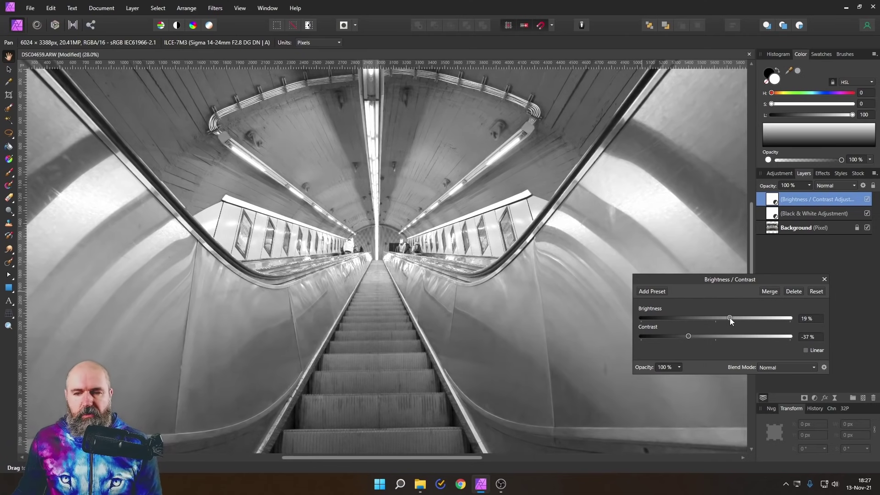
left_click_drag(685, 337, 680, 338)
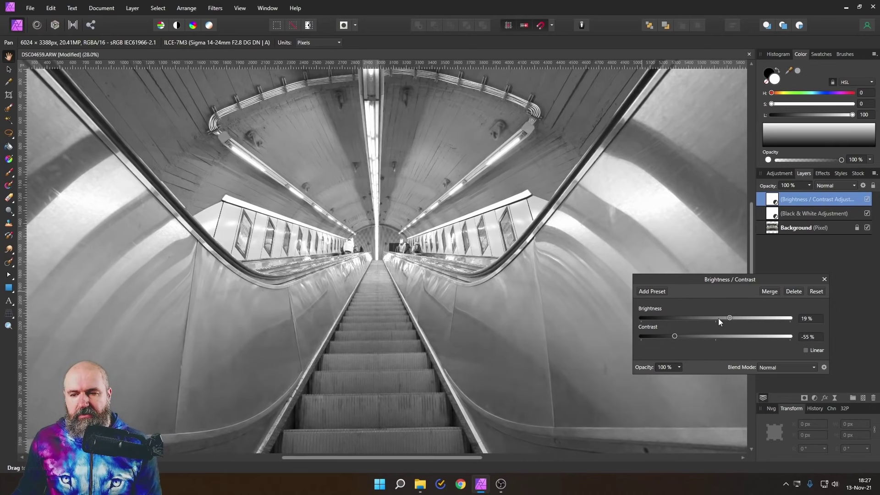
left_click_drag(736, 320, 739, 320)
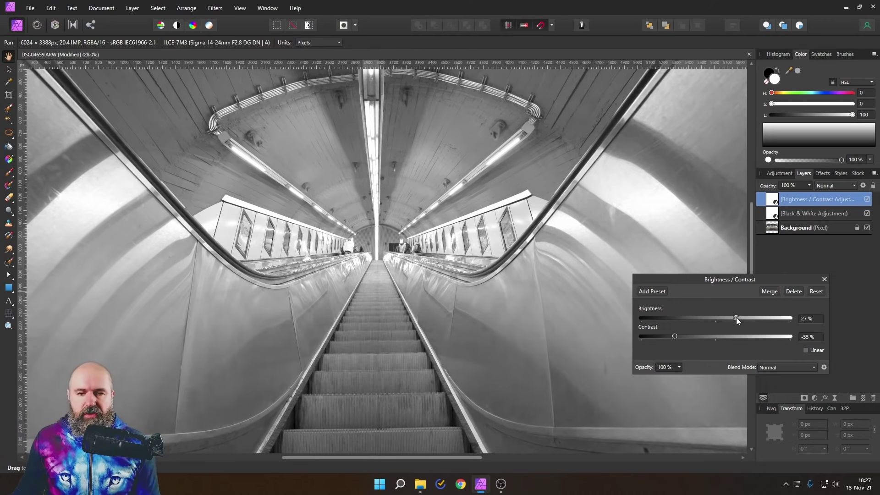
key("Escape")
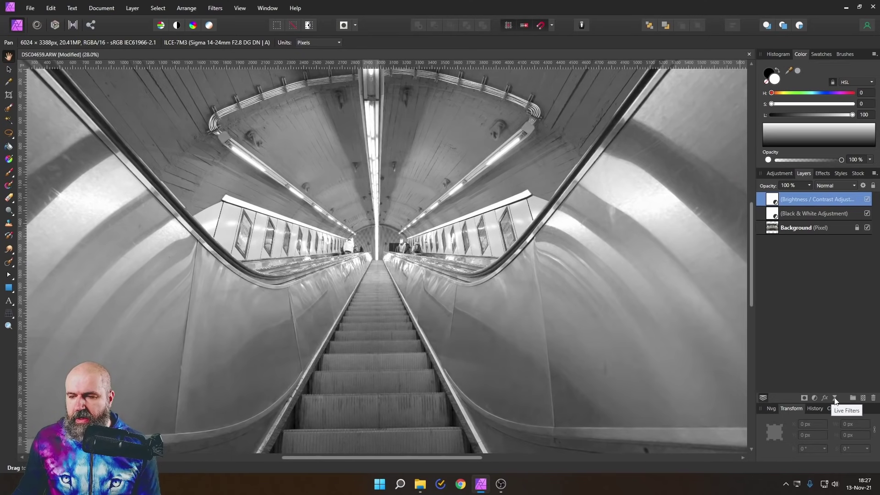
- Try a live Clarity filter with strong local contrast, then delete the Clarity layer
left_click(835, 401)
left_click(805, 163)
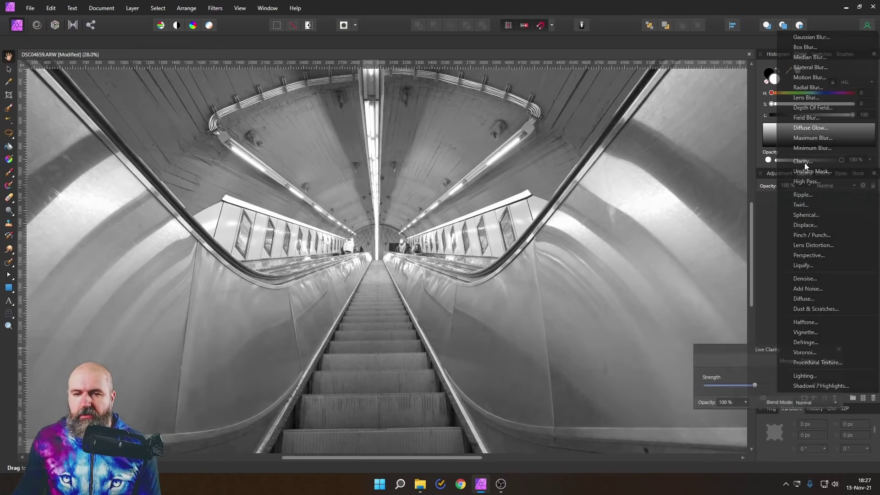
left_click_drag(735, 347, 686, 294)
left_click_drag(665, 332, 700, 335)
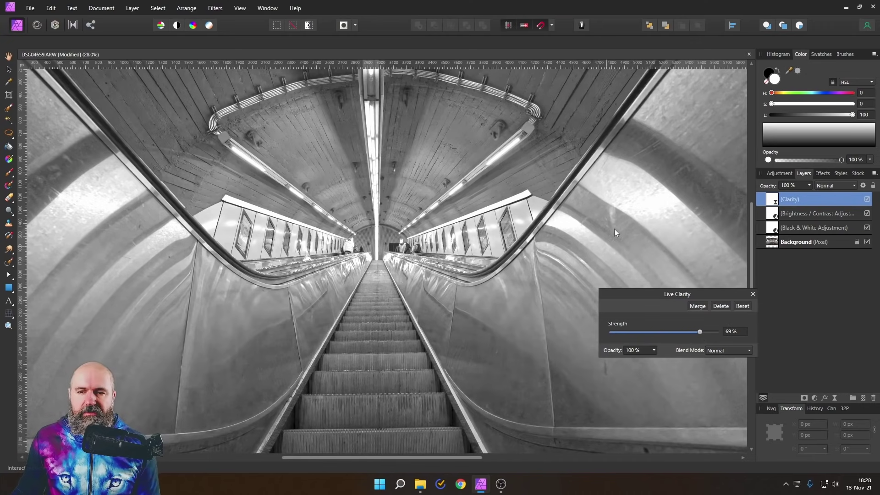
left_click_drag(658, 289, 755, 316)
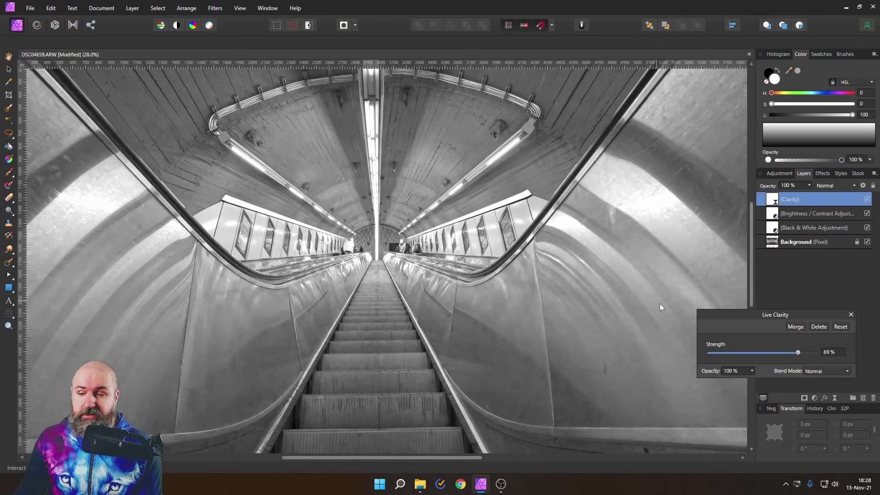
key("Delete")
- Zoom out until the whole black-and-white escalator photo fits the window
key("h")
scroll(400, 295, "down", 1)
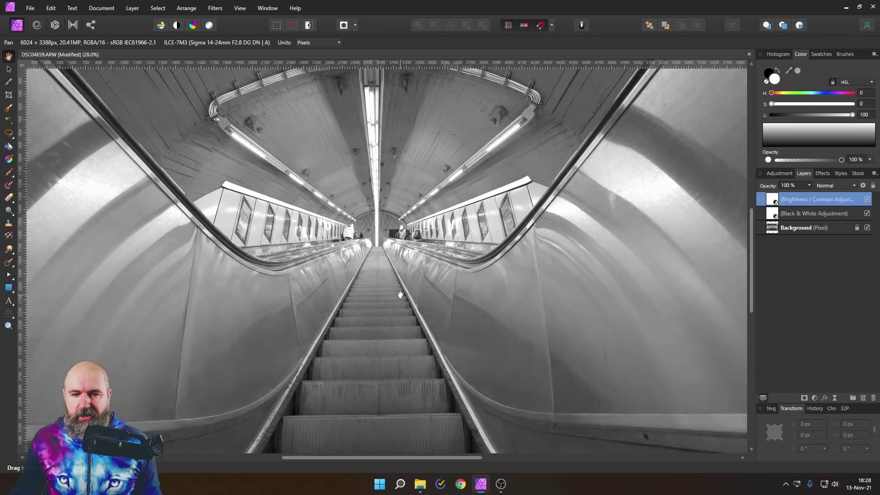
scroll(404, 289, "down", 1)
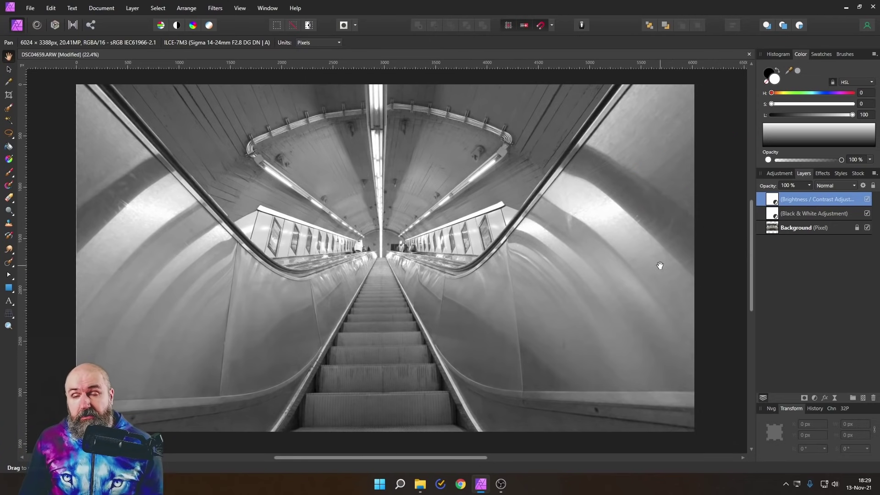
- Add a Vignette live filter with strongly darkened edges and close its settings
left_click(835, 399)
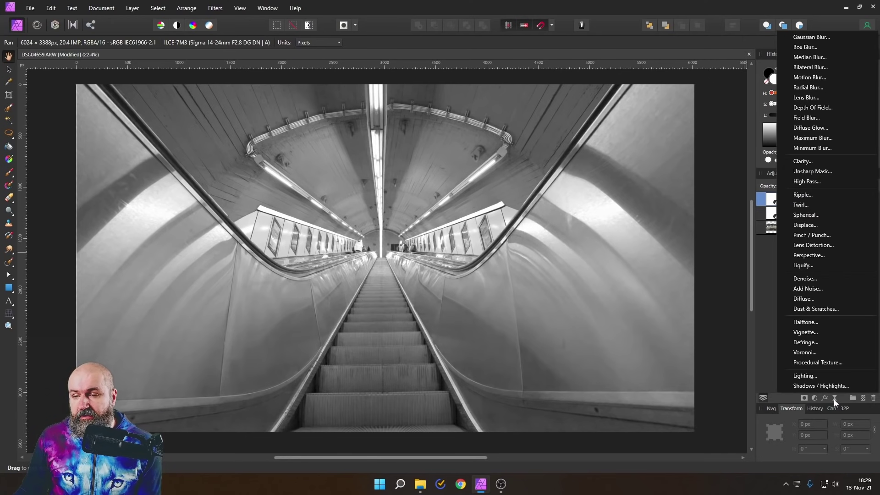
left_click(806, 332)
left_click_drag(709, 315, 736, 349)
left_click_drag(701, 315, 684, 315)
left_click_drag(689, 276, 745, 279)
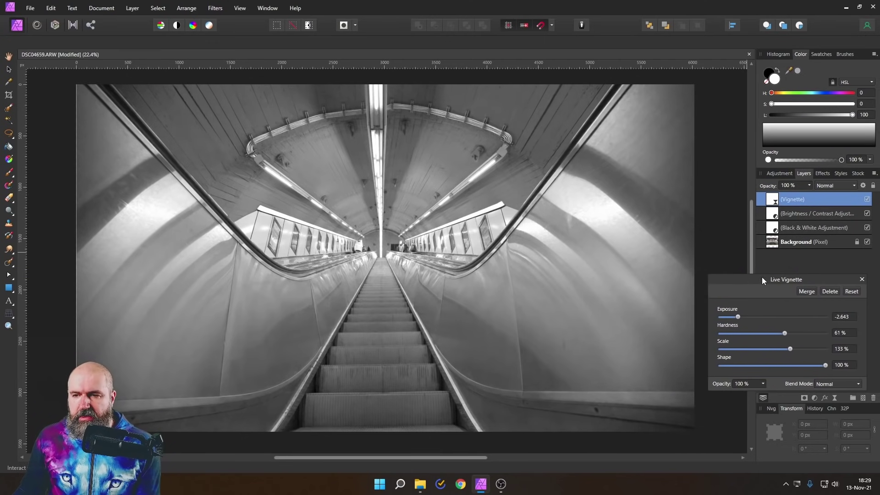
left_click(864, 279)
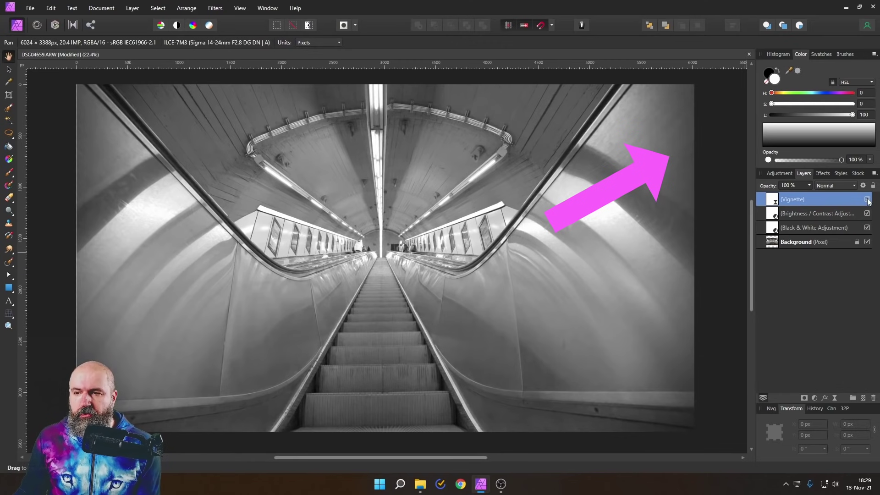
- Compare with and without the vignette, leaving the Vignette layer hidden
left_click(867, 200)
left_click(867, 200)
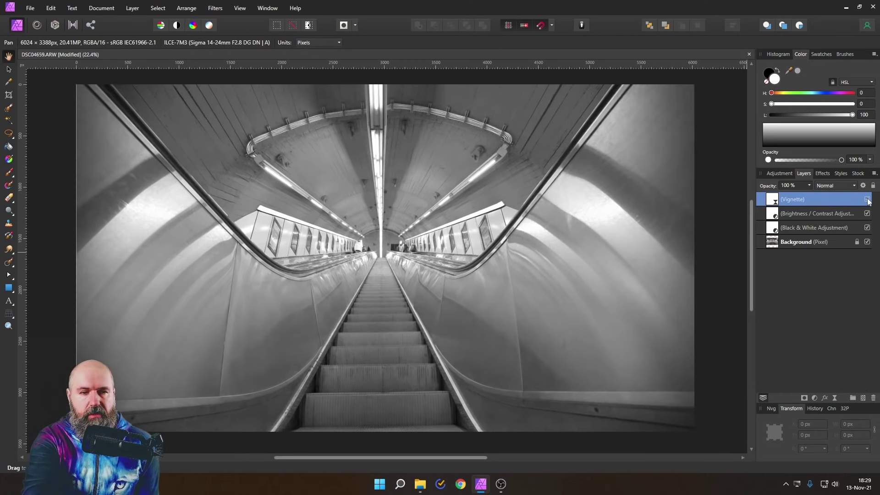
left_click(867, 199)
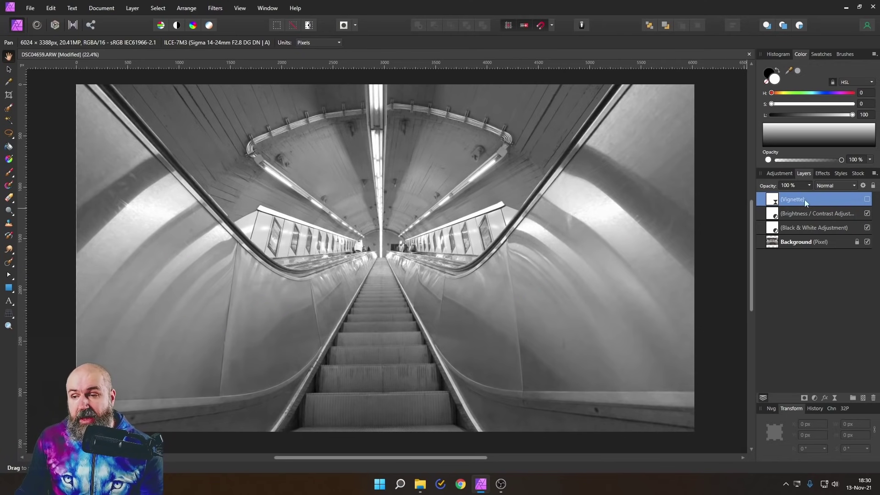
- Hide the Vignette, Brightness / Contrast and Black & White layers together, then select Background
left_click(868, 199)
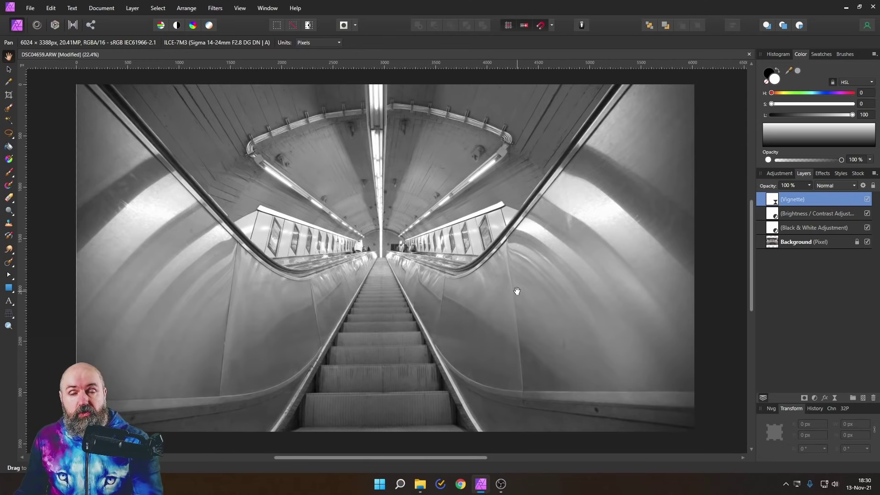
left_click(811, 228, "shift")
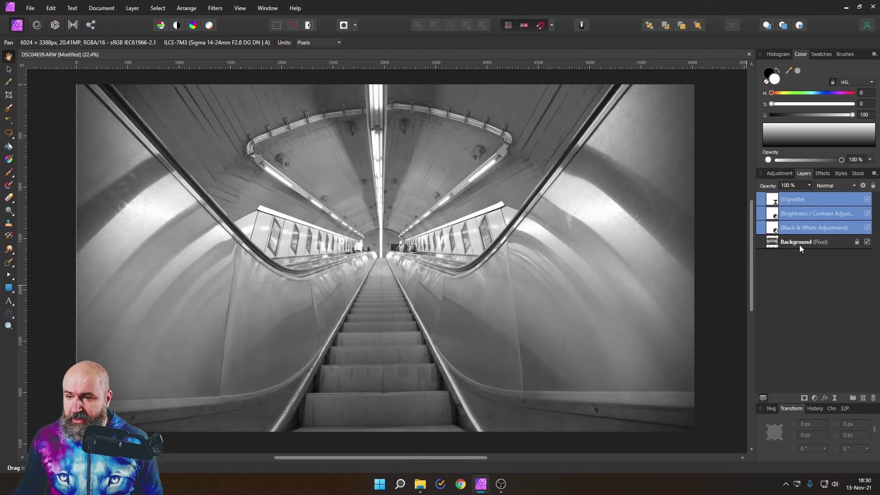
left_click(868, 228)
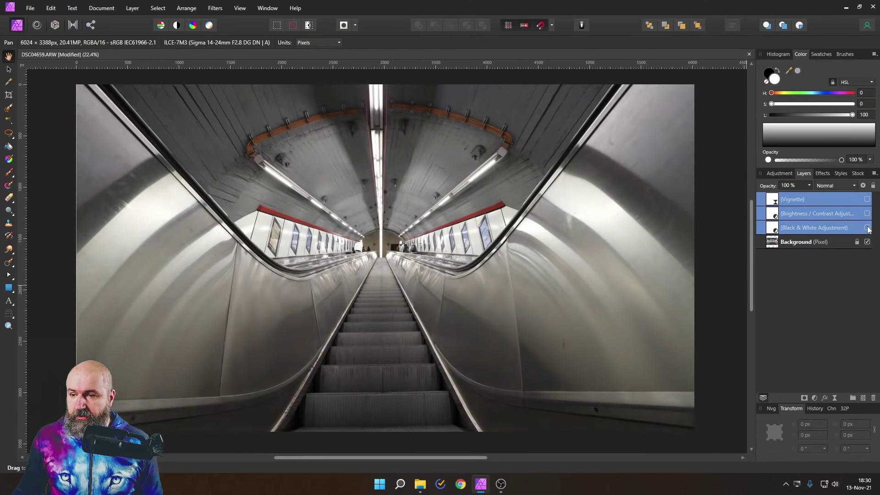
left_click(770, 243)
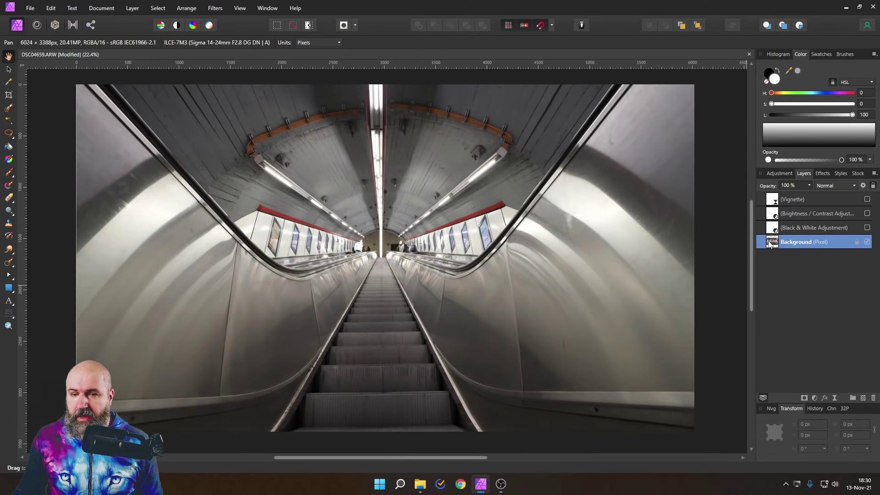
- Add a White Balance adjustment and lower White Balance to -54% for a cooler cast
left_click(816, 398)
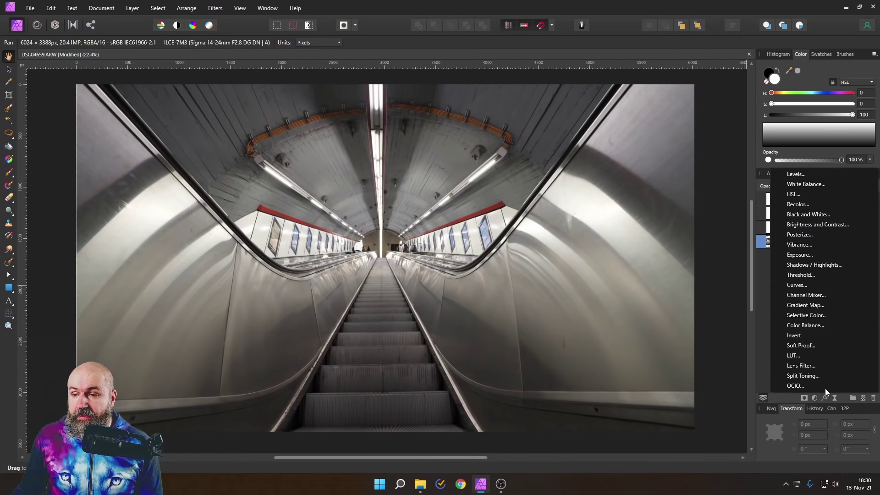
left_click(807, 185)
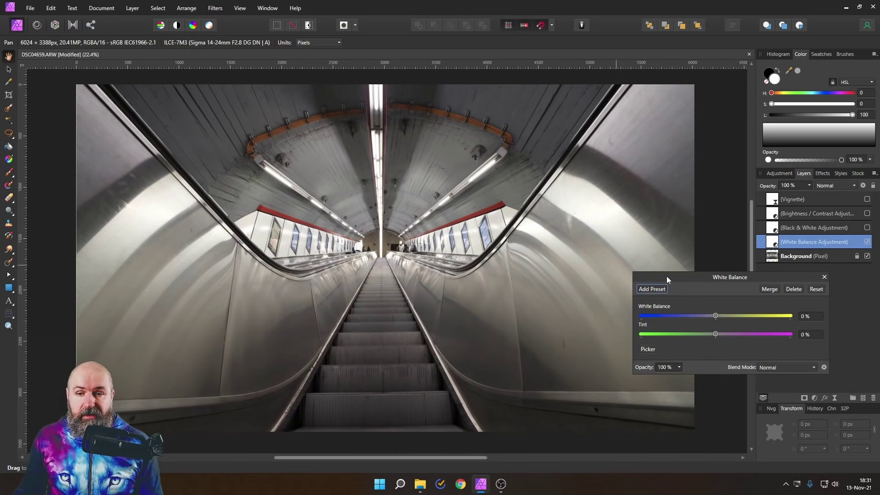
left_click_drag(665, 281, 665, 310)
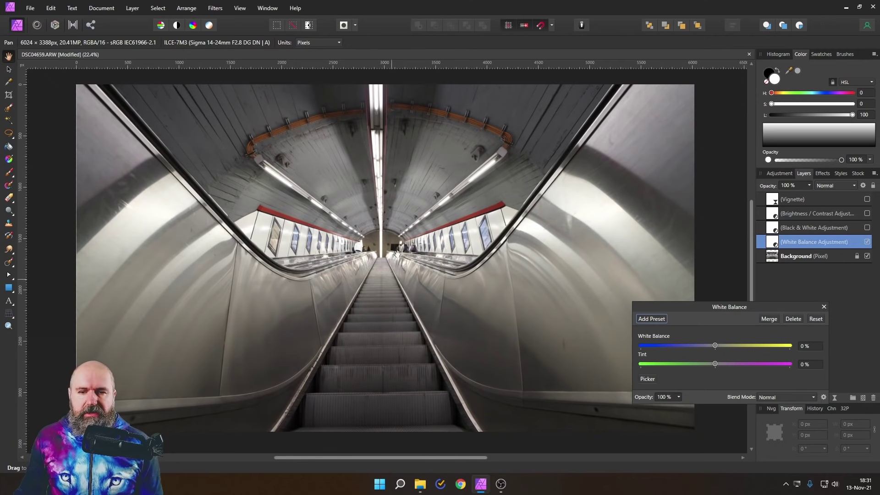
left_click_drag(715, 308, 681, 218)
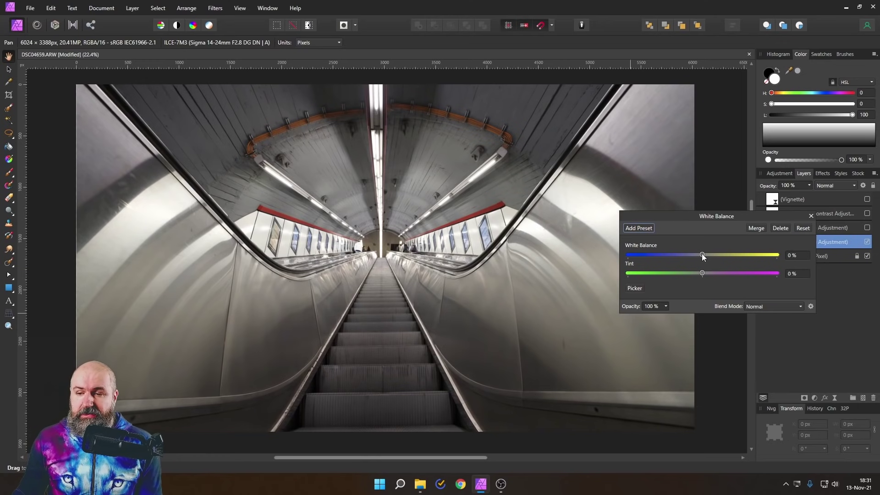
left_click_drag(702, 255, 674, 255)
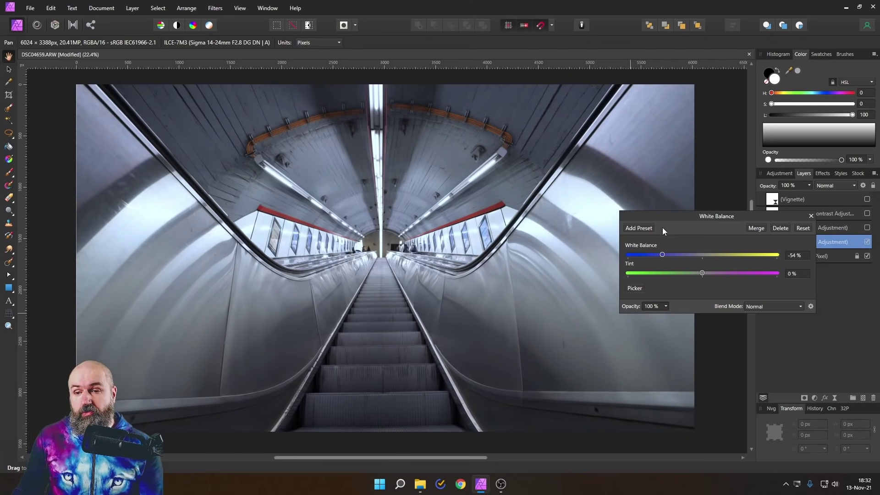
left_click_drag(656, 217, 653, 185)
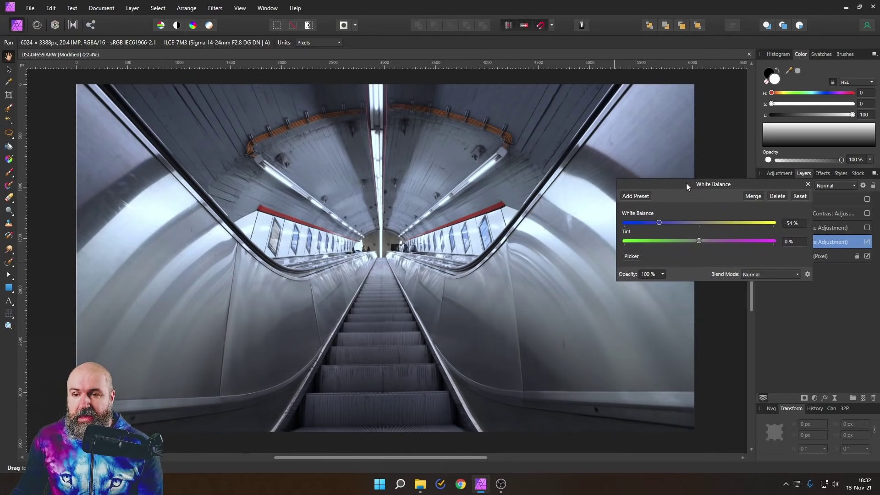
- Set Tint to about 69% and White Balance to about -36%, then close the settings
left_click_drag(686, 183, 664, 218)
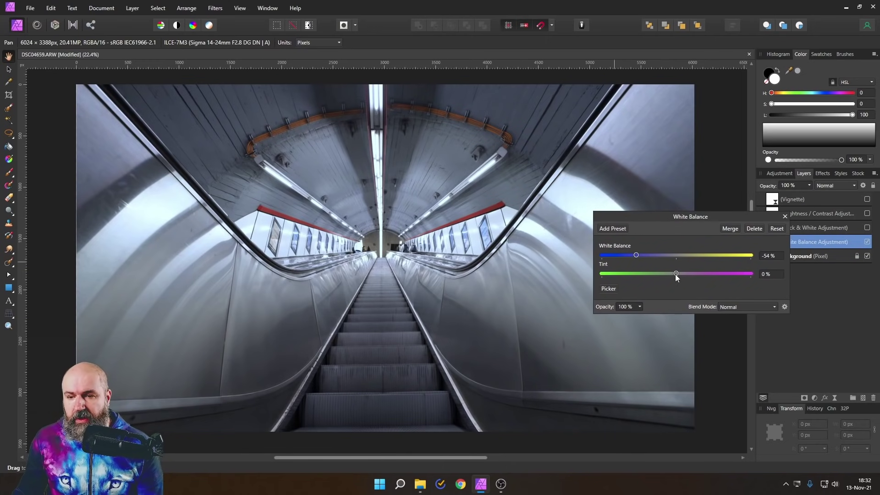
left_click_drag(677, 273, 684, 274)
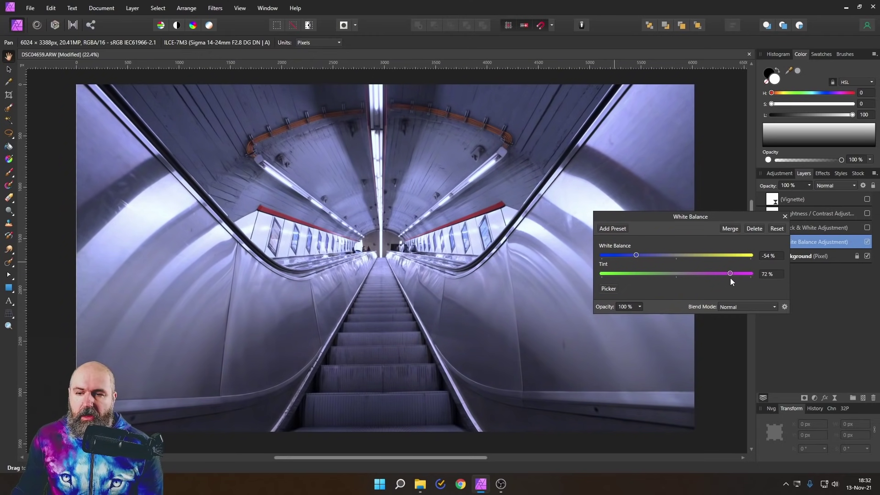
left_click_drag(730, 278, 729, 278)
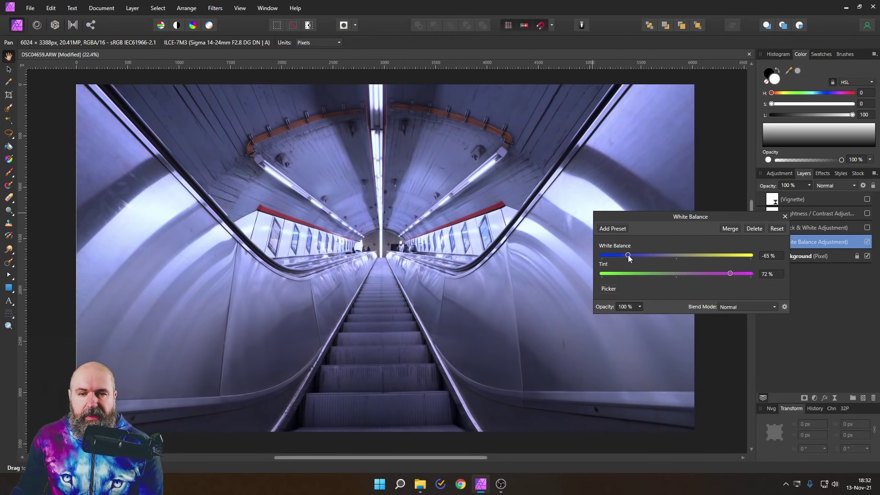
mouse_move(627, 256)
left_mouse_down()
mouse_move(620, 252)
mouse_move(639, 249)
mouse_move(629, 252)
left_mouse_up()
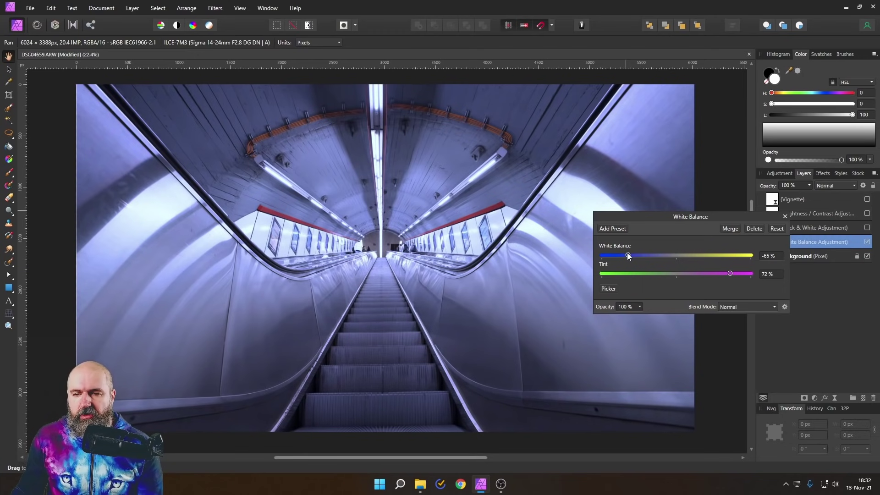
left_click_drag(629, 256, 577, 255)
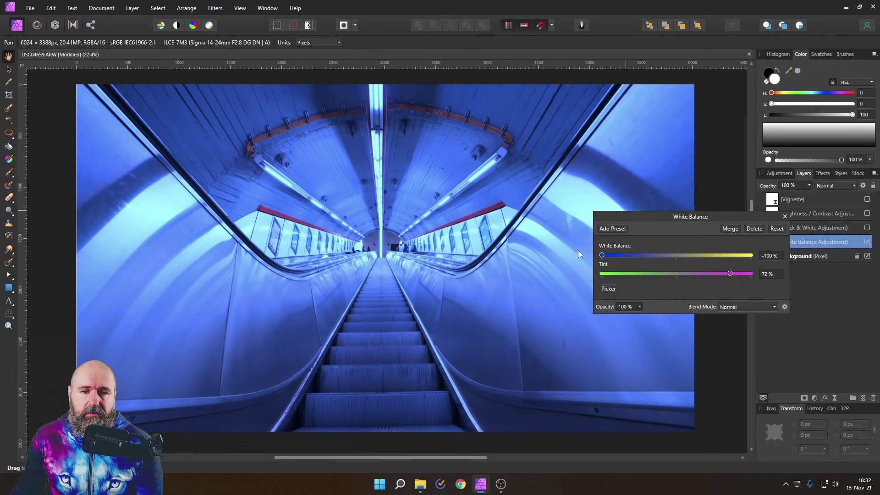
left_click_drag(586, 254, 642, 255)
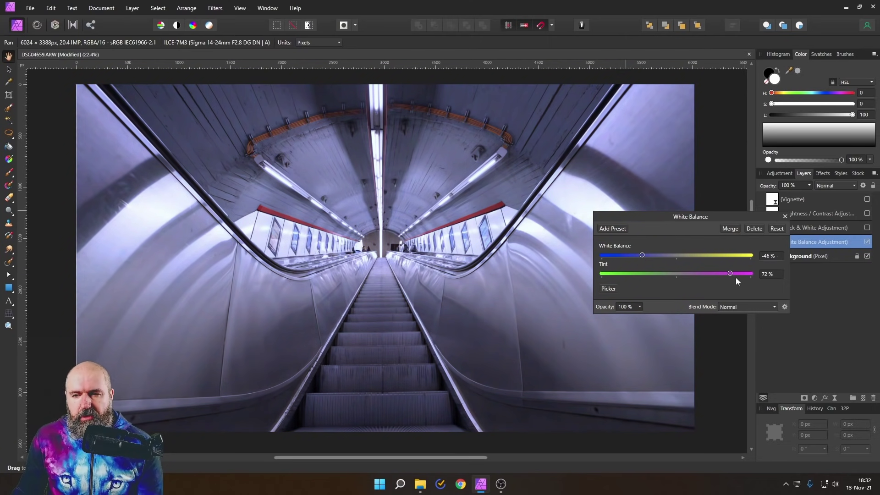
left_click_drag(715, 273, 730, 273)
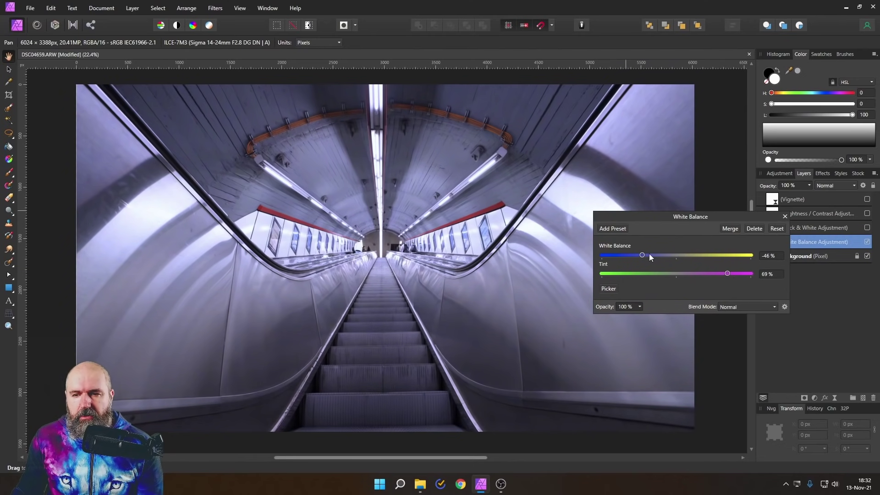
left_click_drag(645, 257, 649, 258)
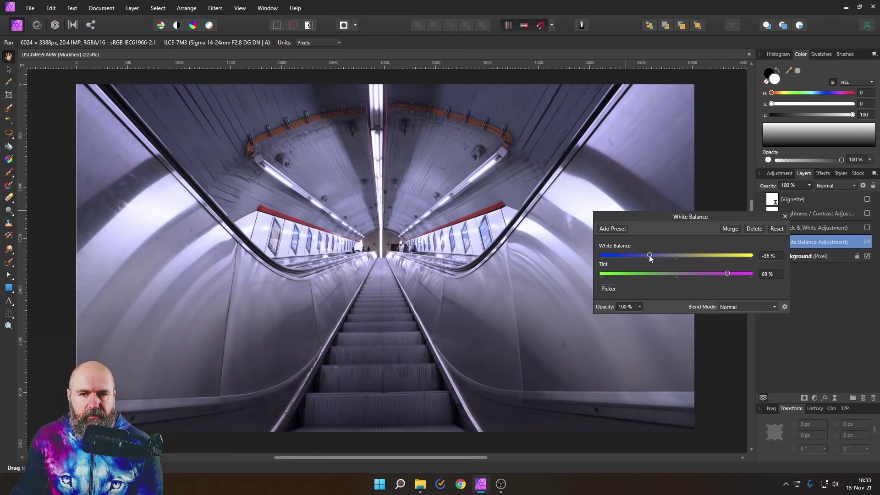
left_click(784, 217)
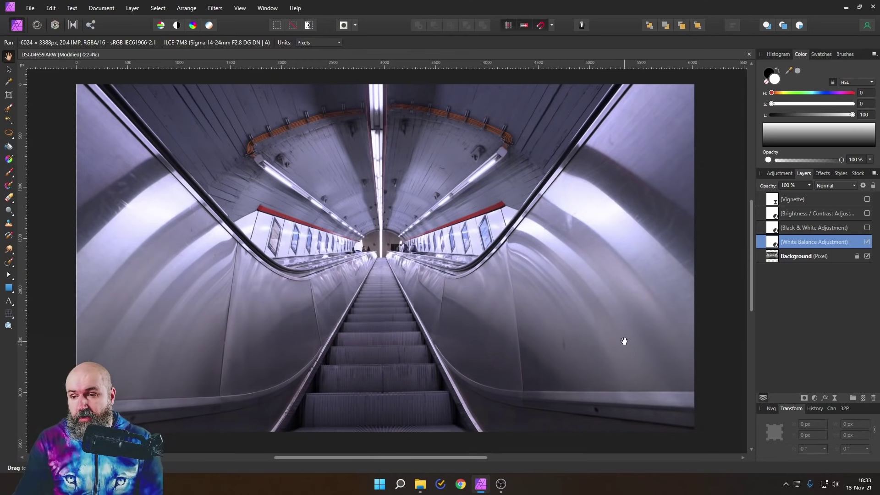
- Add a Curves adjustment directly above the Background layer
left_click(770, 257)
left_click(815, 398)
left_click(797, 289)
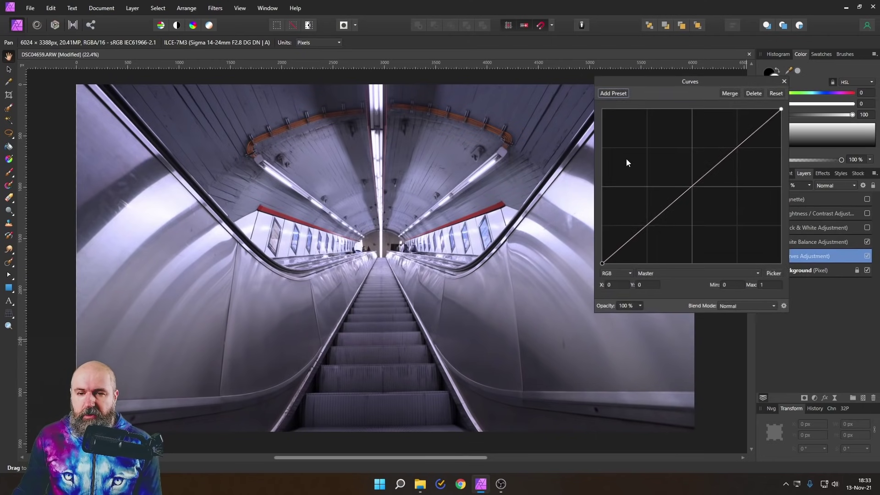
left_click_drag(640, 84, 641, 226)
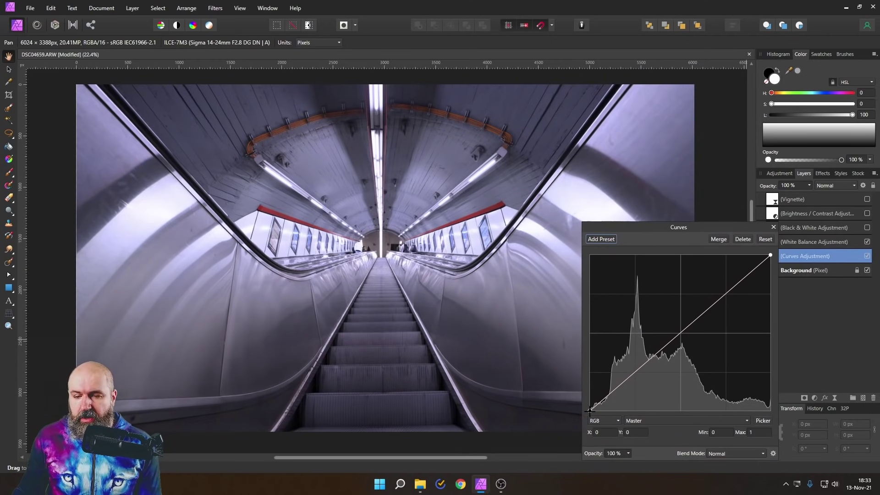
- Lift the black point to 0.125, pull in the white point, and add midtone, shadow and highlight points
mouse_move(591, 410)
left_mouse_down()
mouse_move(583, 387)
mouse_move(580, 398)
left_mouse_up()
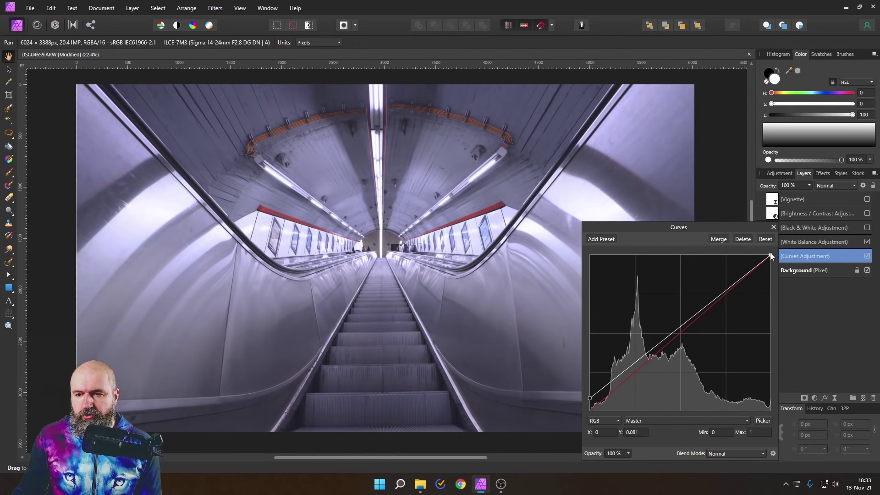
mouse_move(770, 255)
left_mouse_down()
mouse_move(741, 246)
mouse_move(758, 246)
left_mouse_up()
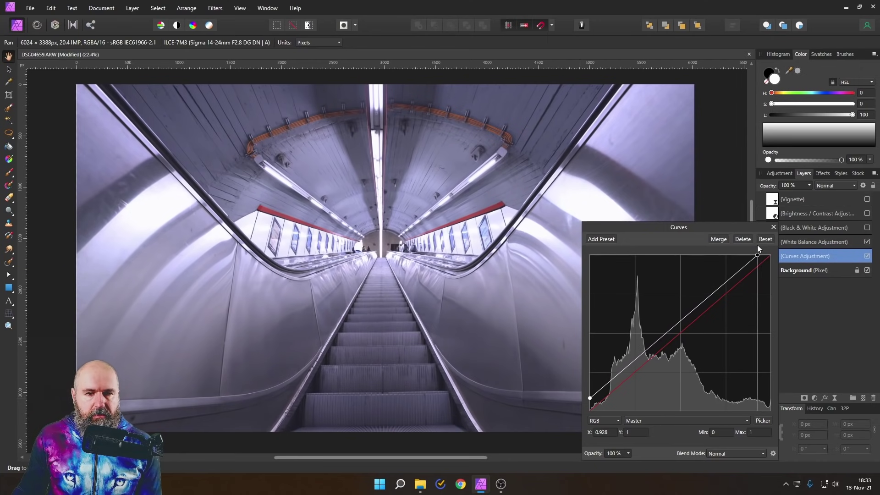
left_click_drag(665, 337, 662, 331)
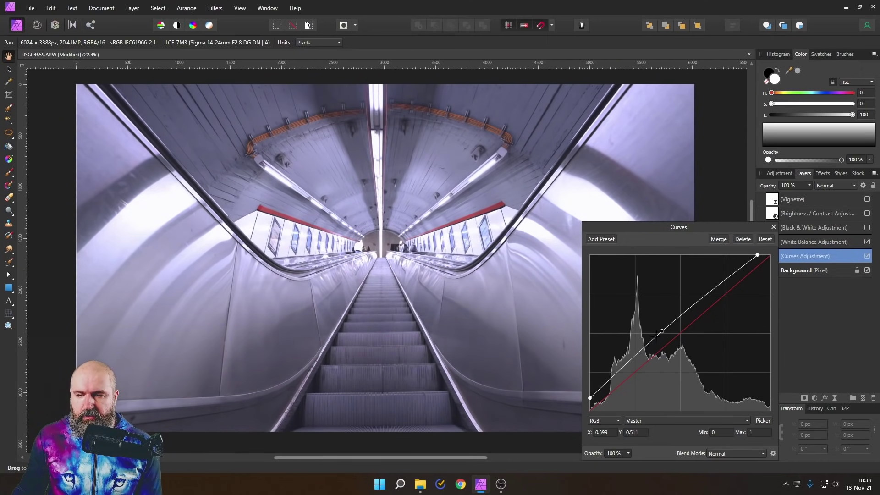
left_click_drag(626, 365, 627, 368)
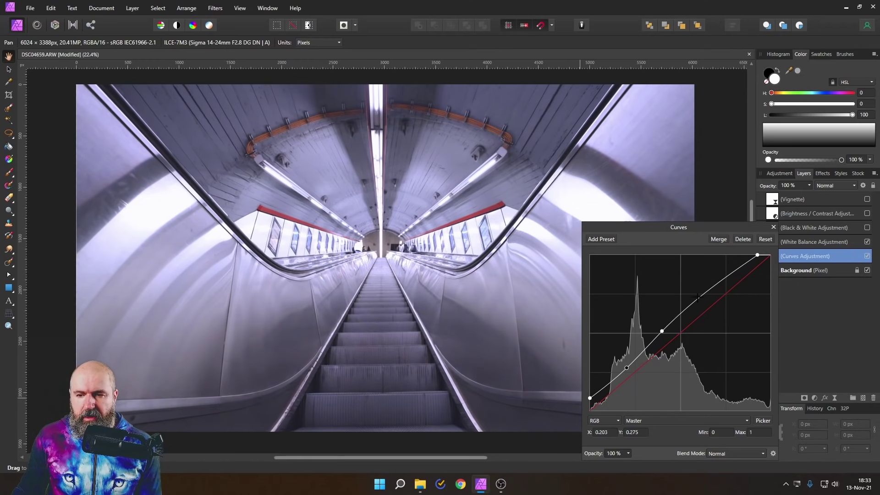
left_click_drag(729, 274, 761, 259)
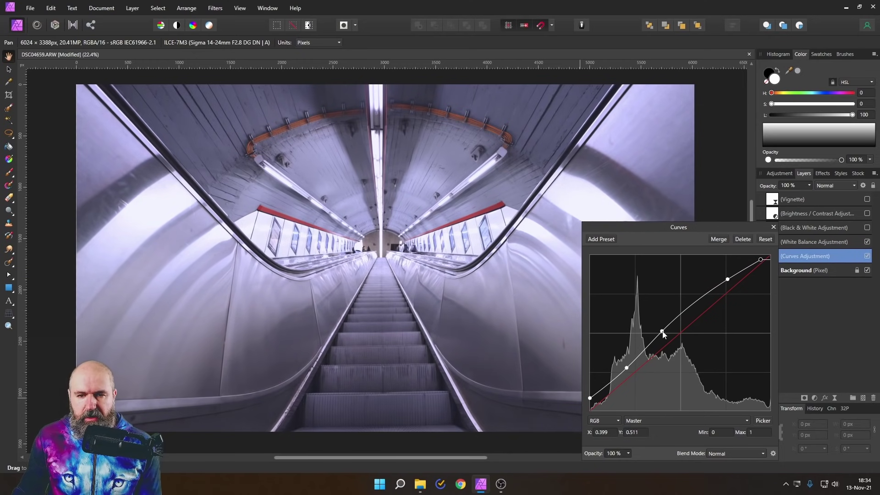
left_click_drag(662, 331, 666, 329)
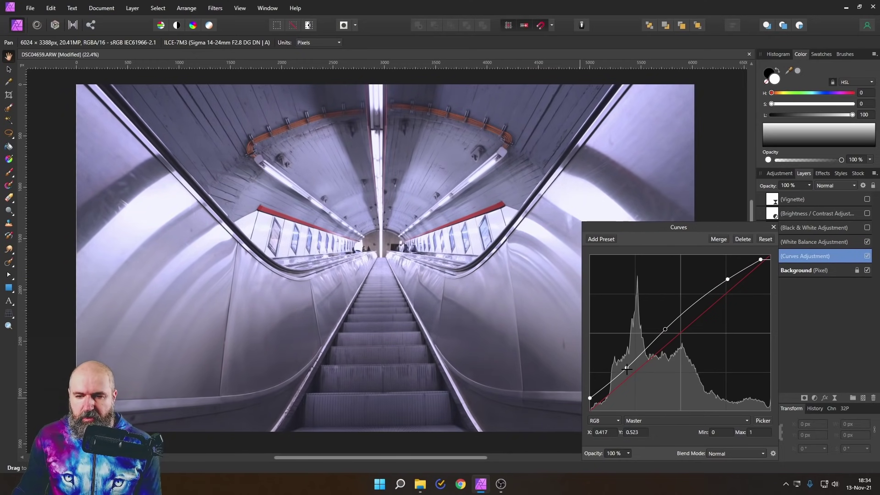
left_click_drag(591, 398, 590, 391)
left_click_drag(627, 368, 626, 372)
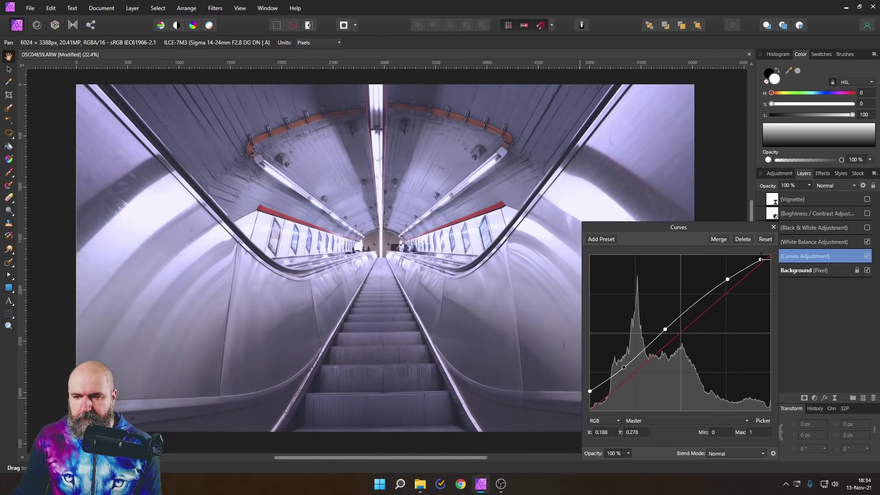
left_click_drag(761, 260, 760, 263)
left_click_drag(598, 226, 561, 205)
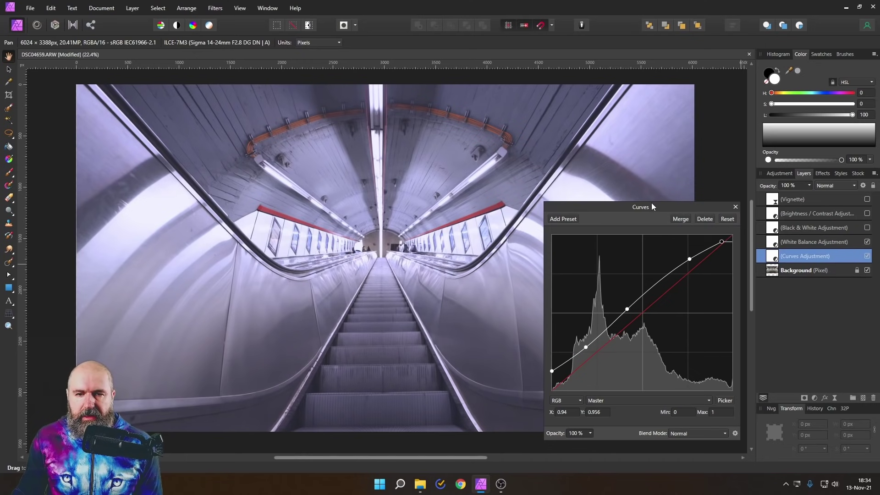
- Toggle the Curves layer on and off to compare the photo with and without it
left_click(735, 207)
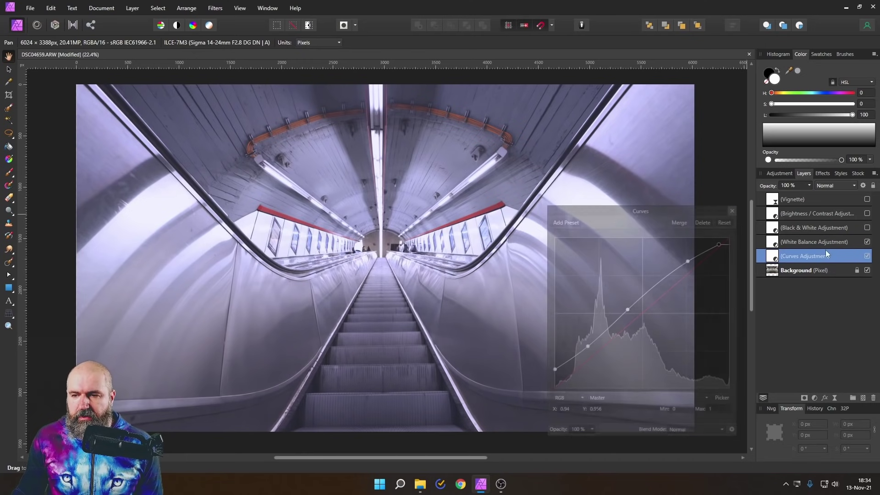
left_click(867, 257)
left_click(867, 256)
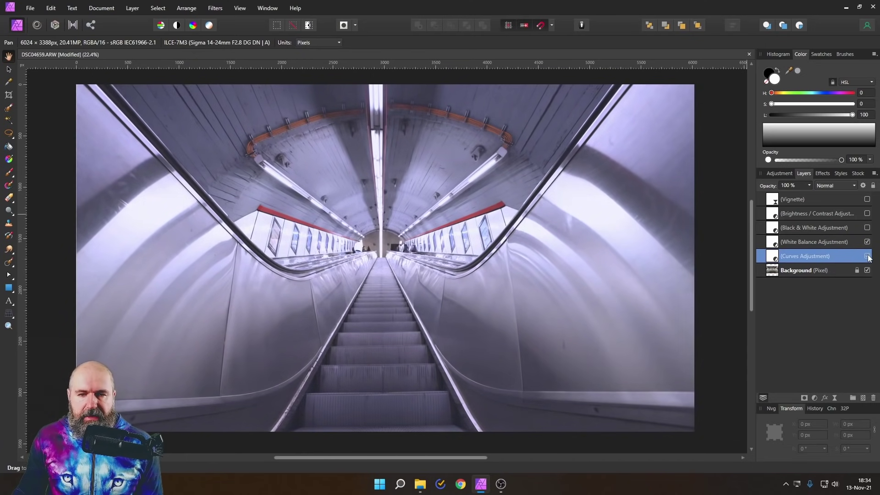
left_click(867, 256)
left_click(868, 256)
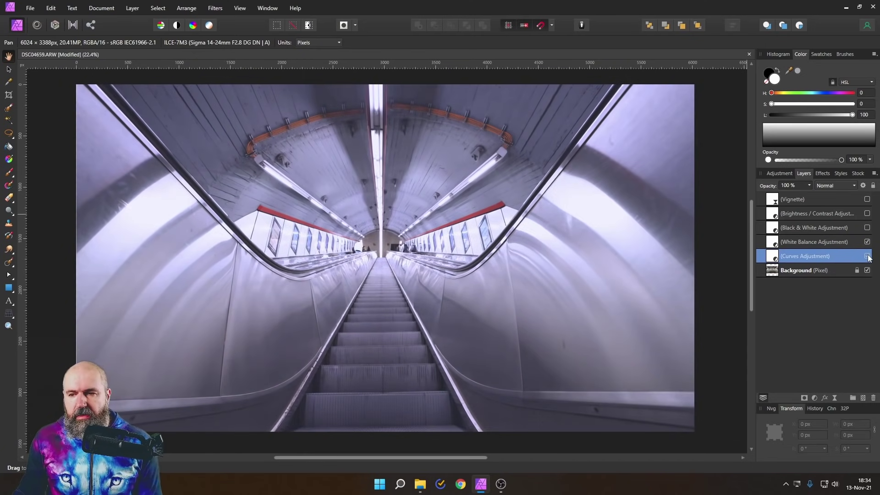
- Lower the Curves adjustment's opacity to 71% and close its settings
double_click(774, 257)
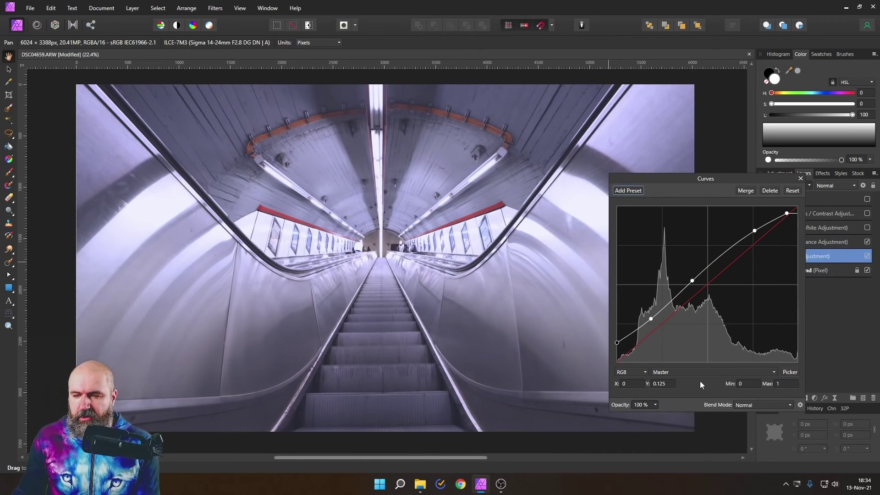
left_click(655, 405)
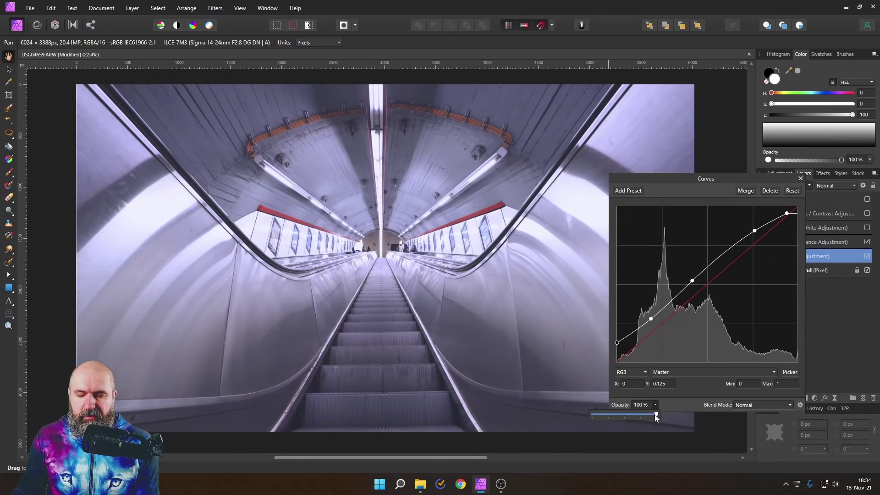
left_click_drag(657, 416, 615, 414)
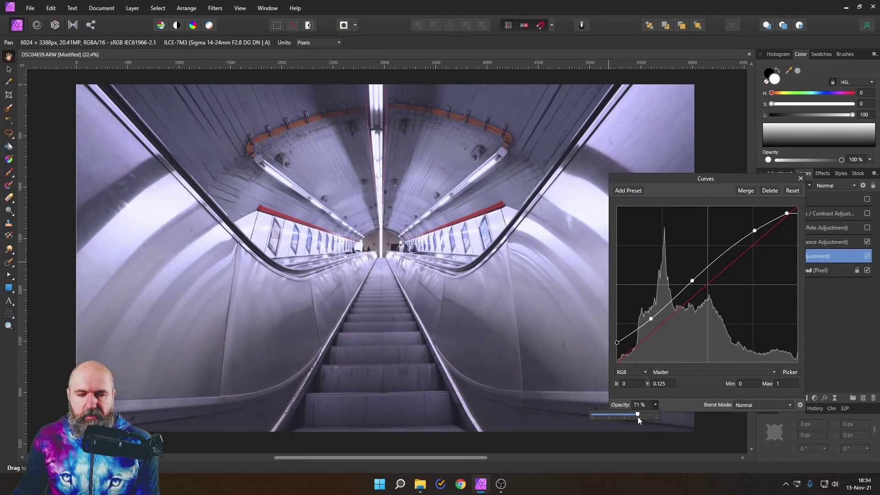
left_click(800, 179)
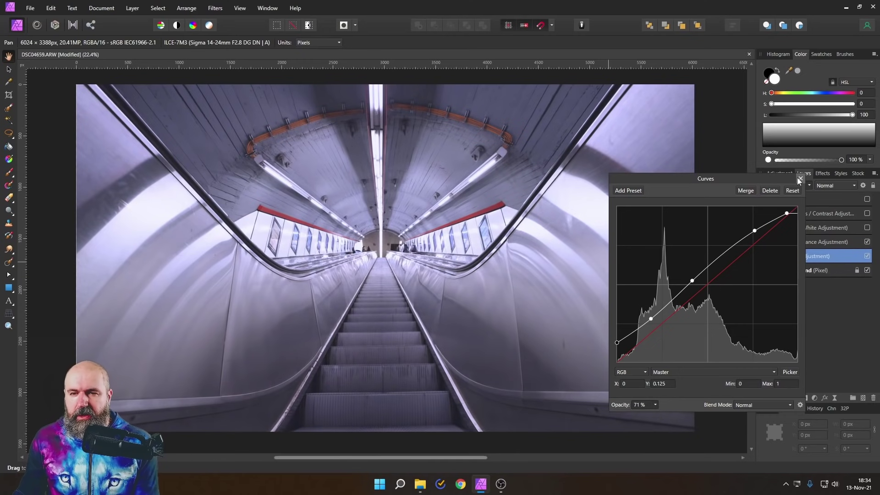
left_click(799, 180)
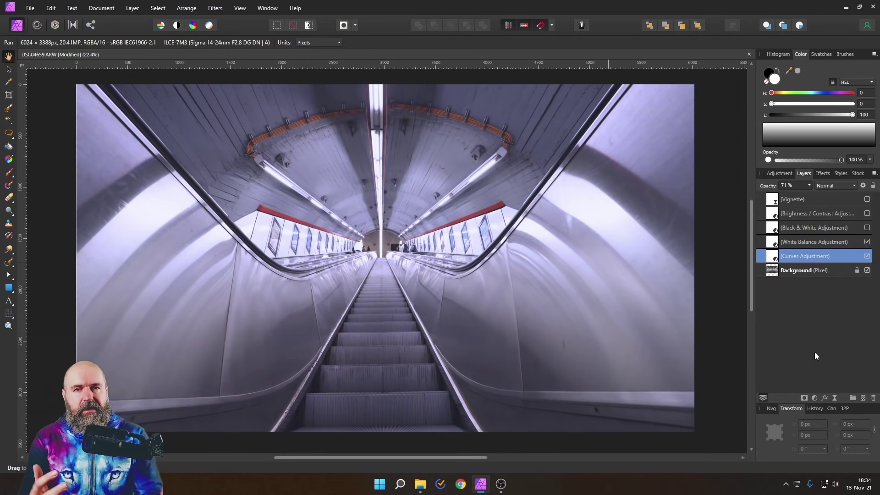